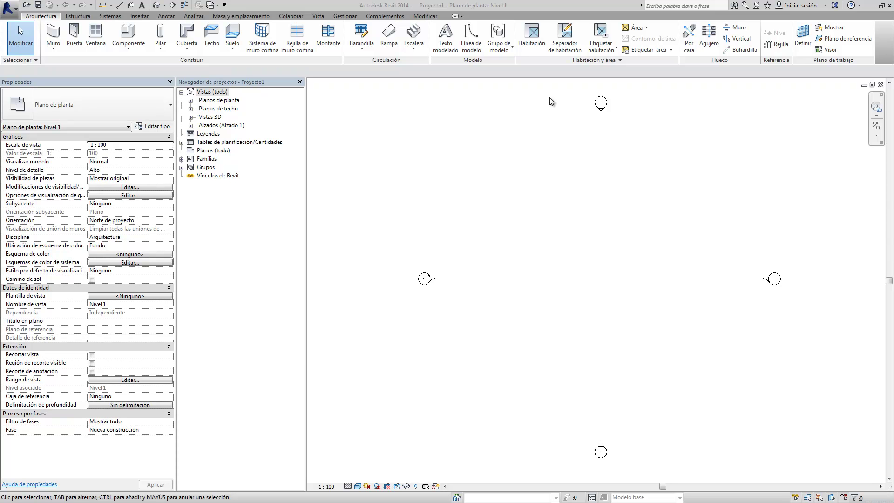
# Draw one vertical Por defecto - 30 cm wall, about 11.8 long, on Nivel 1.
pyautogui.click(56, 47)
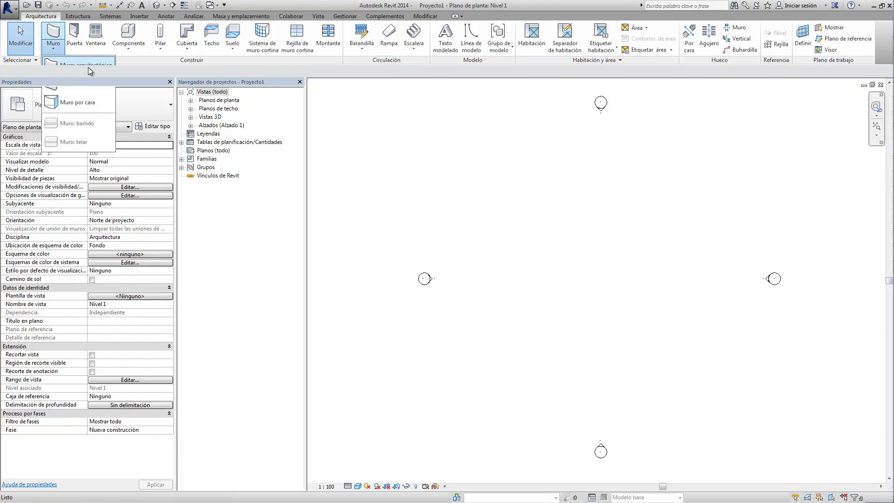
pyautogui.click(88, 67)
pyautogui.click(140, 105)
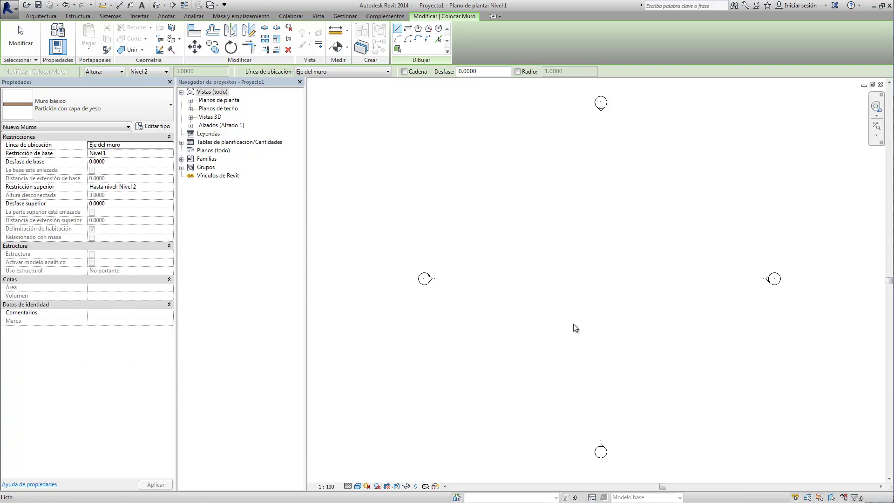
pyautogui.click(545, 330)
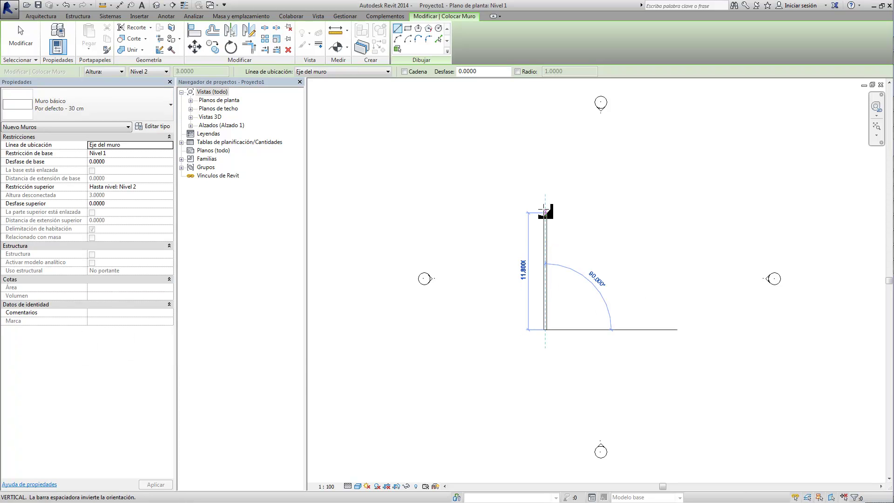
pyautogui.click(545, 209)
pyautogui.press('Escape')
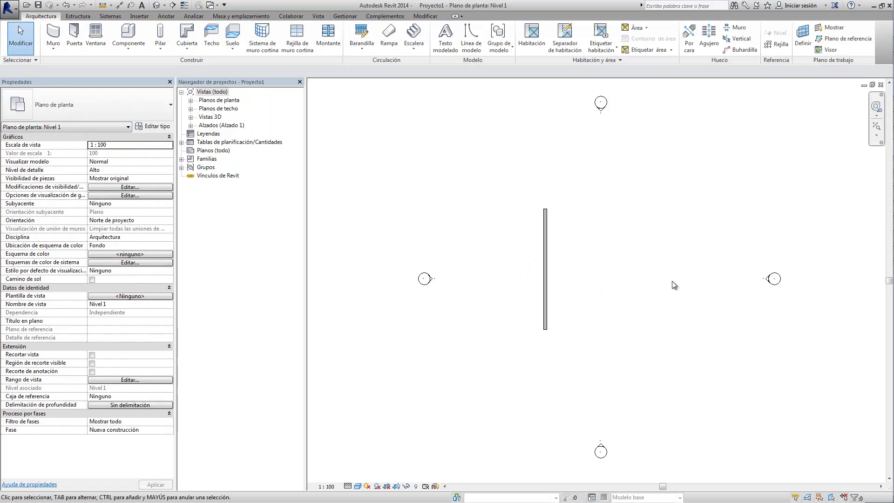
# Open the Oeste elevation from the Alzados list and shift the view right.
pyautogui.click(194, 128)
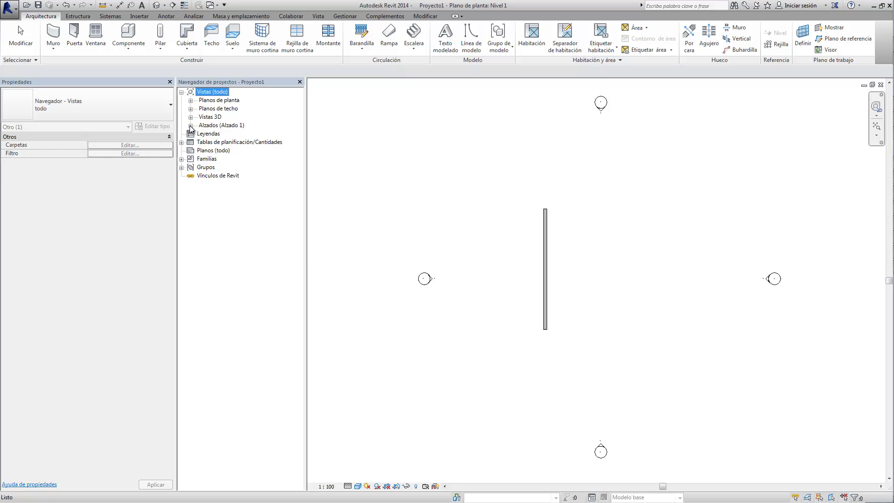
pyautogui.click(190, 125)
pyautogui.doubleClick(216, 150)
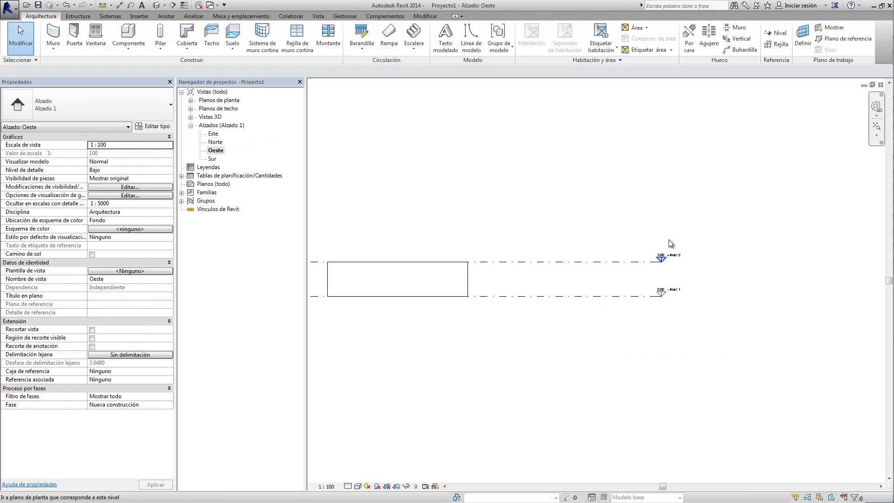
pyautogui.moveTo(539, 279); pyautogui.dragTo(632, 279, button='middle')
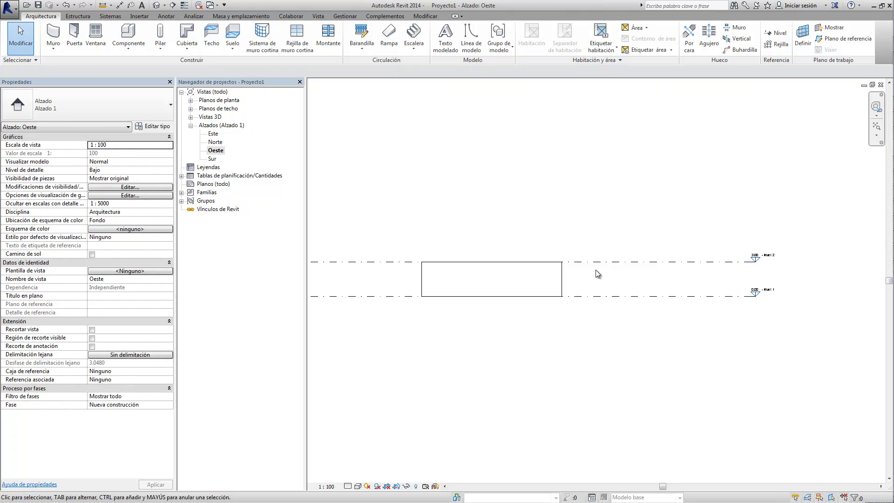
# Add a new level, Nivel 3, above Nivel 2 aligned with the other levels.
pyautogui.click(777, 33)
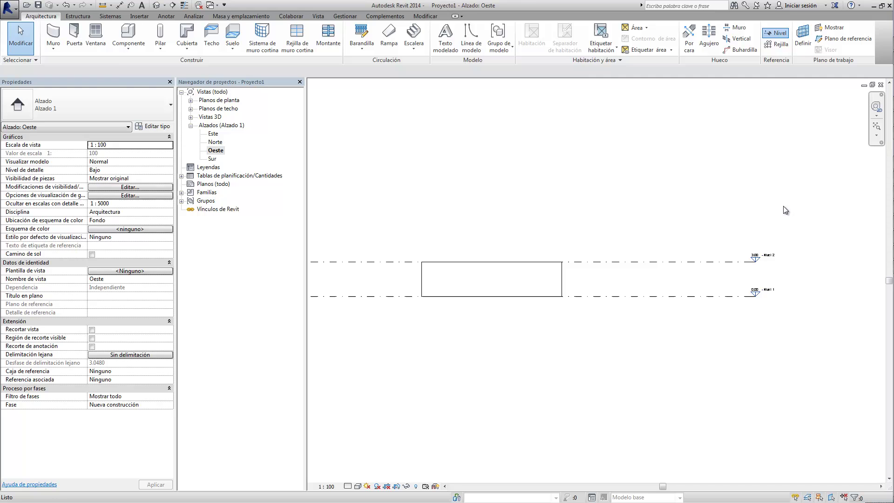
pyautogui.click(345, 224)
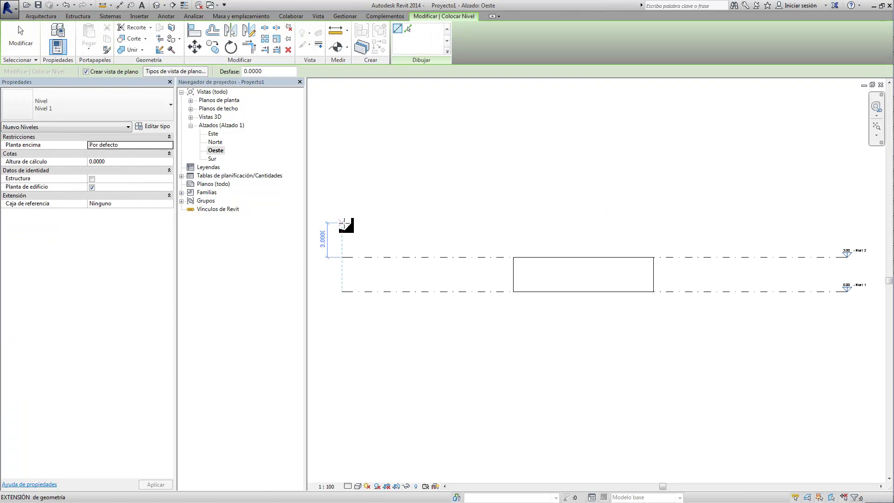
pyautogui.click(846, 223)
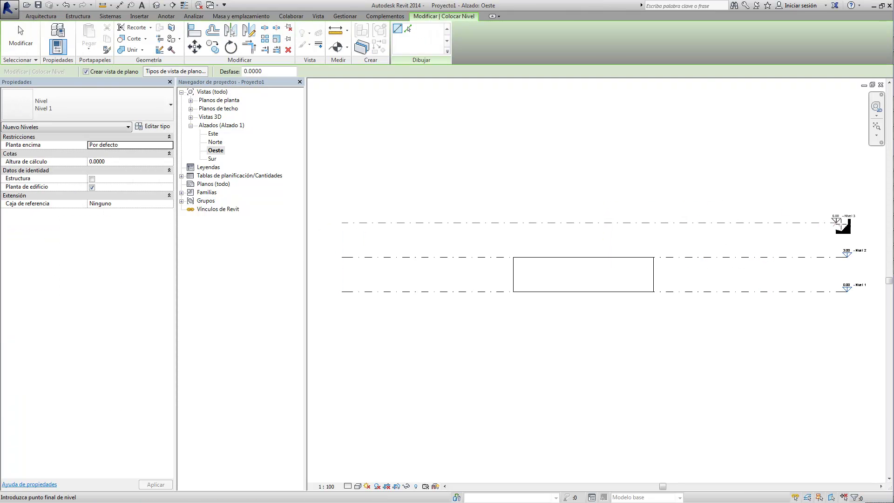
pyautogui.press('Escape')
pyautogui.press('Escape')
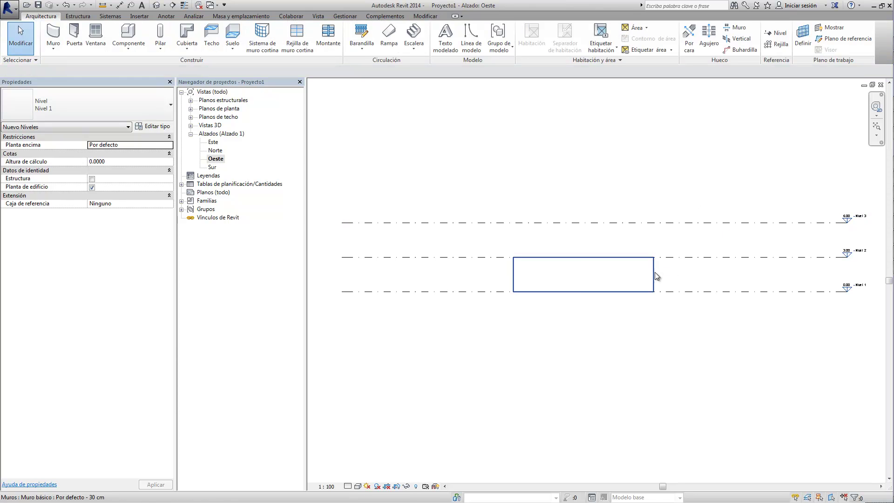
# Set the wall's Restricción superior to Hasta nivel: Nivel 3 in Properties.
pyautogui.click(653, 276)
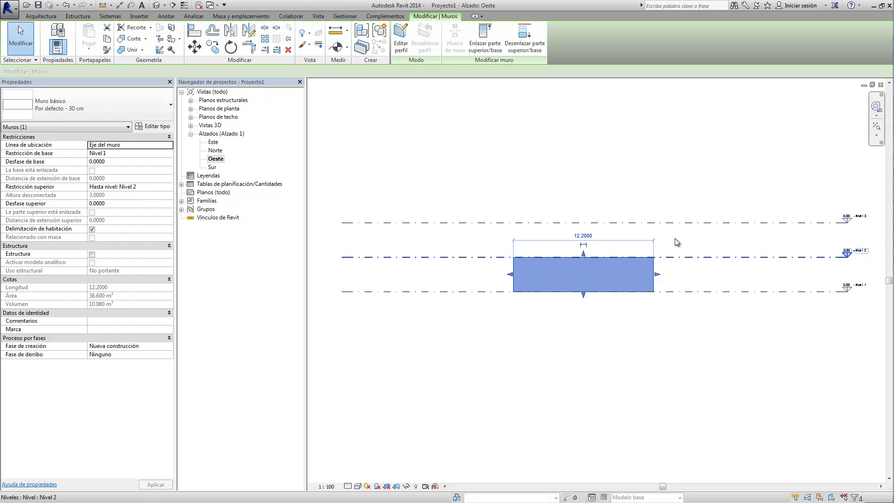
pyautogui.click(146, 186)
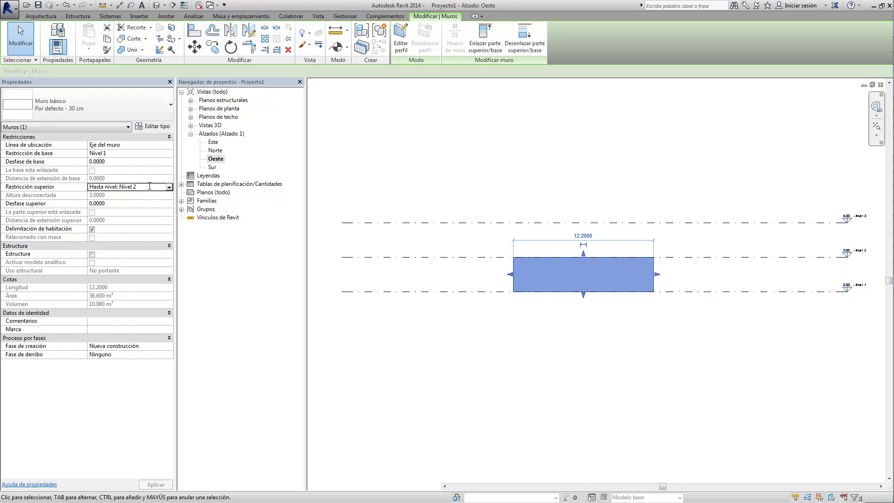
pyautogui.click(169, 187)
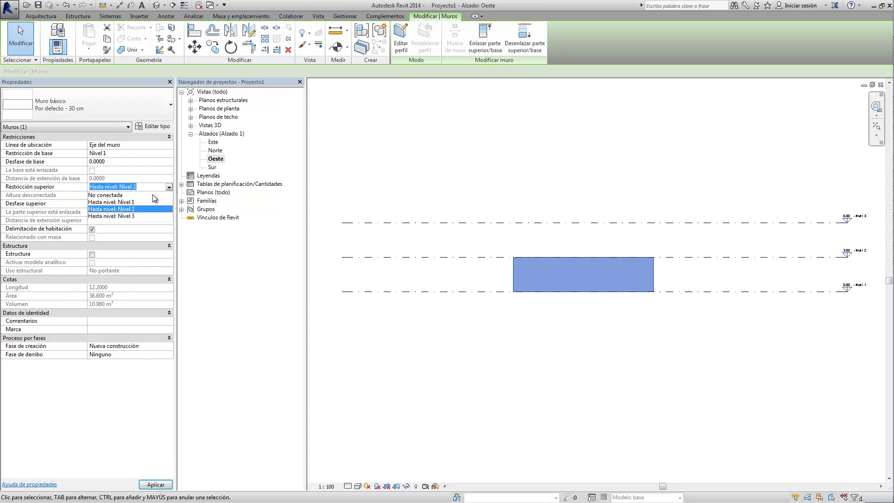
pyautogui.click(136, 215)
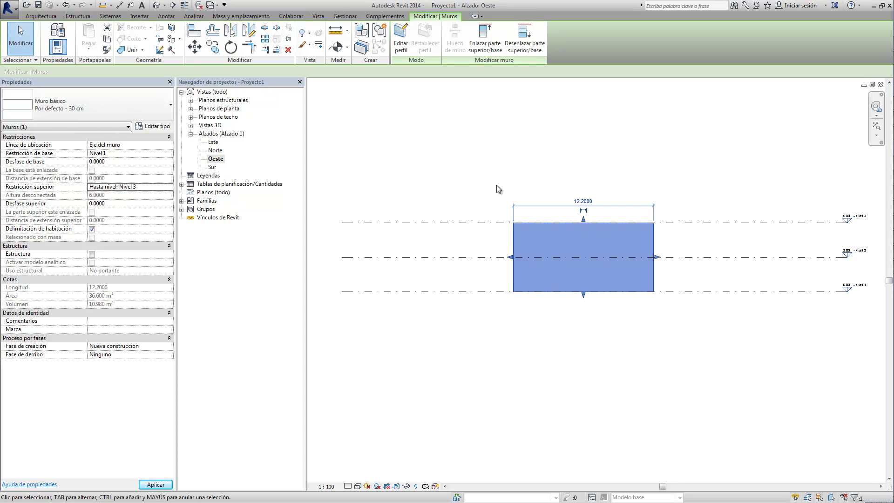
pyautogui.click(637, 363)
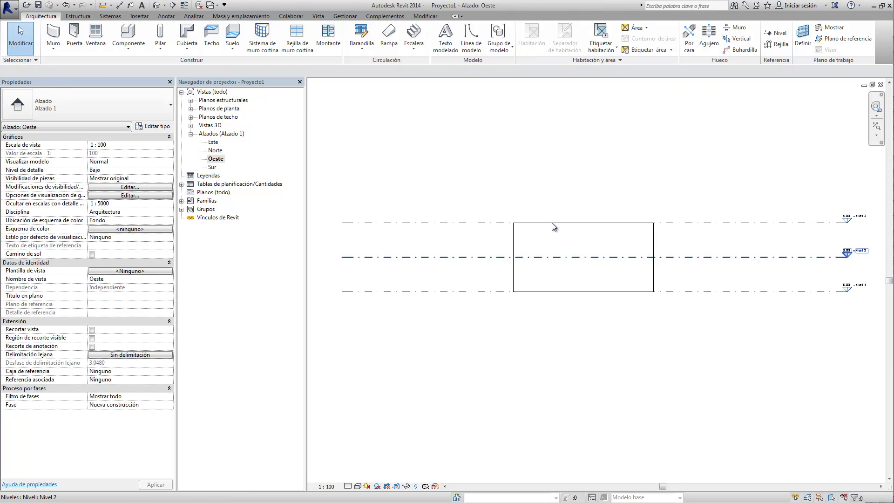
# Open the Nivel 2 floor plan and start an architectural floor of type Por defecto - 30 cm.
pyautogui.click(190, 109)
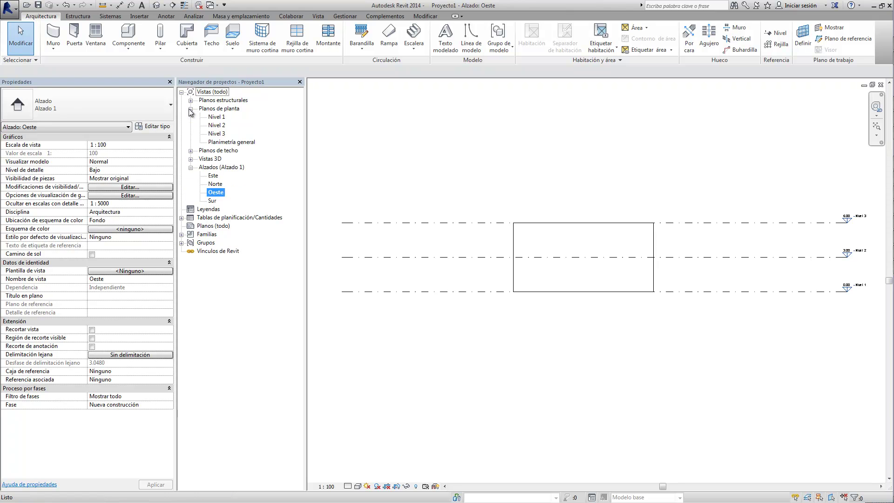
pyautogui.doubleClick(217, 124)
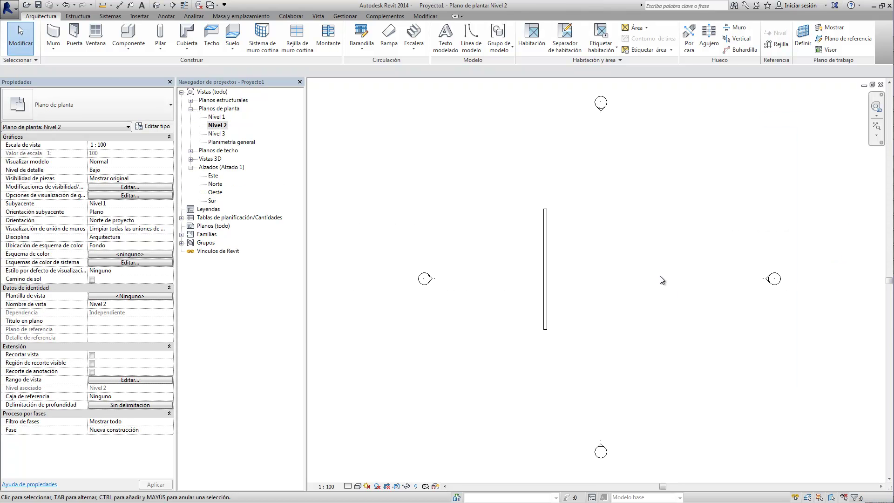
pyautogui.click(232, 46)
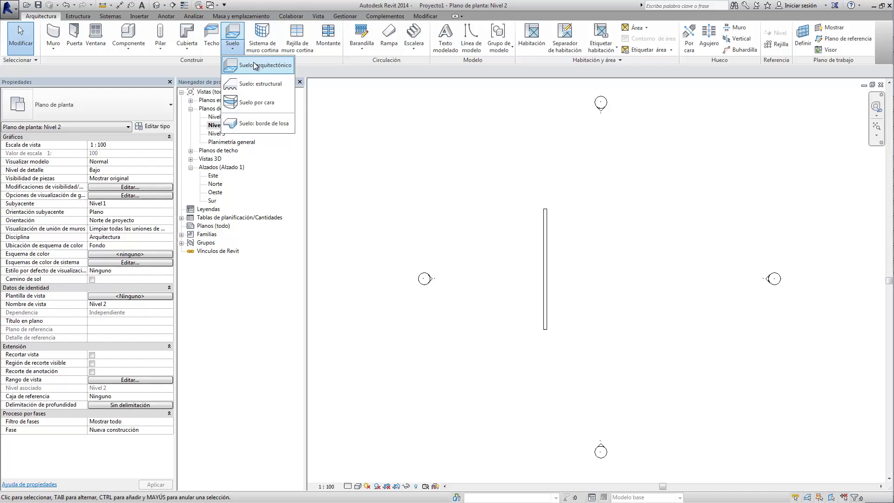
pyautogui.click(265, 66)
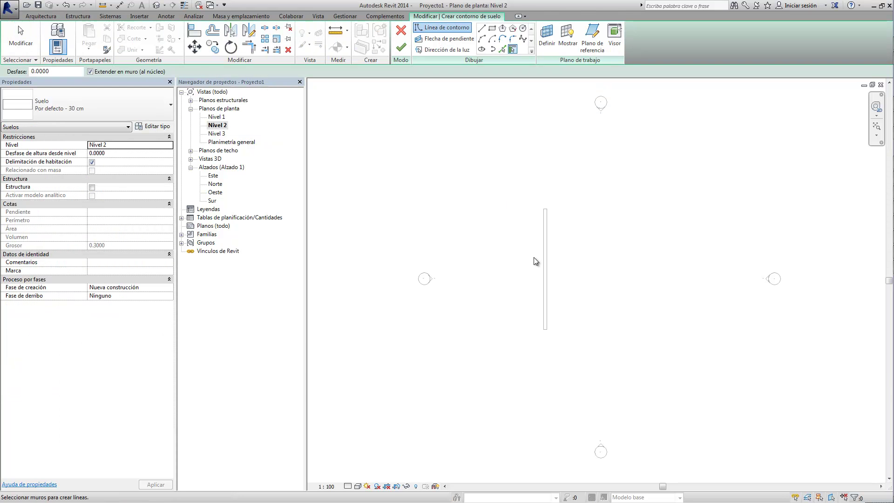
pyautogui.click(124, 110)
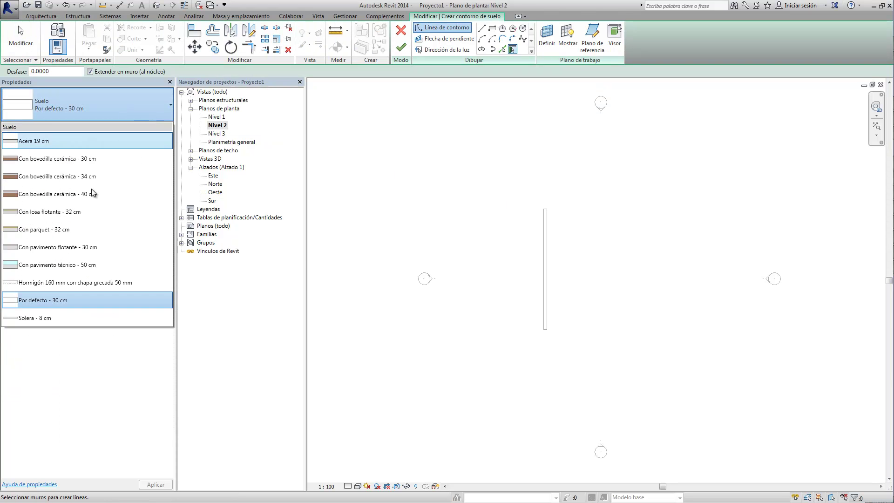
pyautogui.click(624, 158)
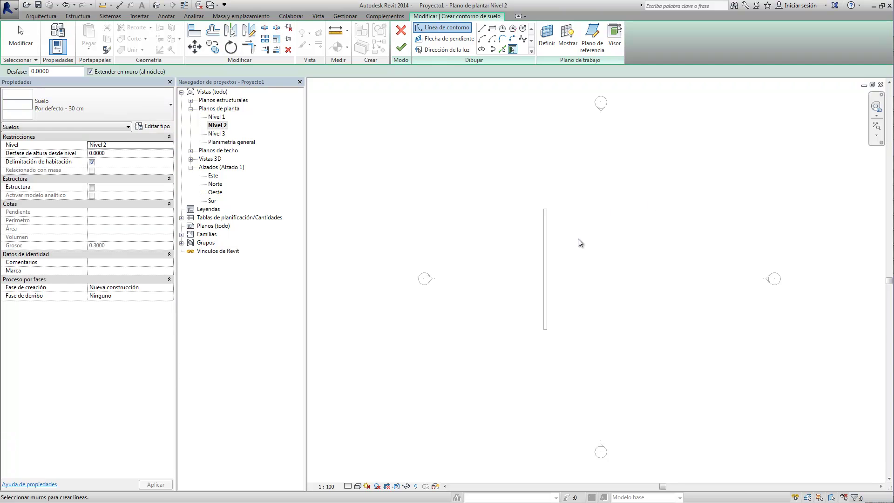
pyautogui.scroll(3, 579, 241)
# Sketch a rectangular floor boundary starting at the wall's top corner.
pyautogui.click(492, 27)
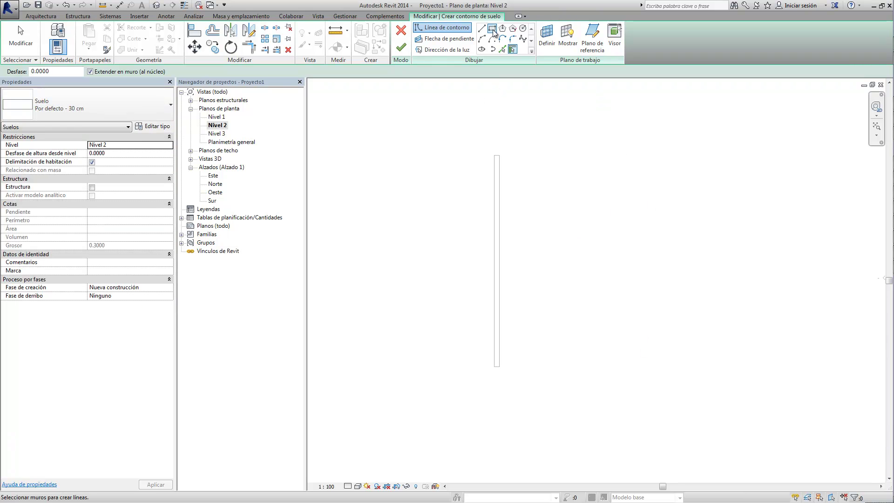
pyautogui.click(496, 155)
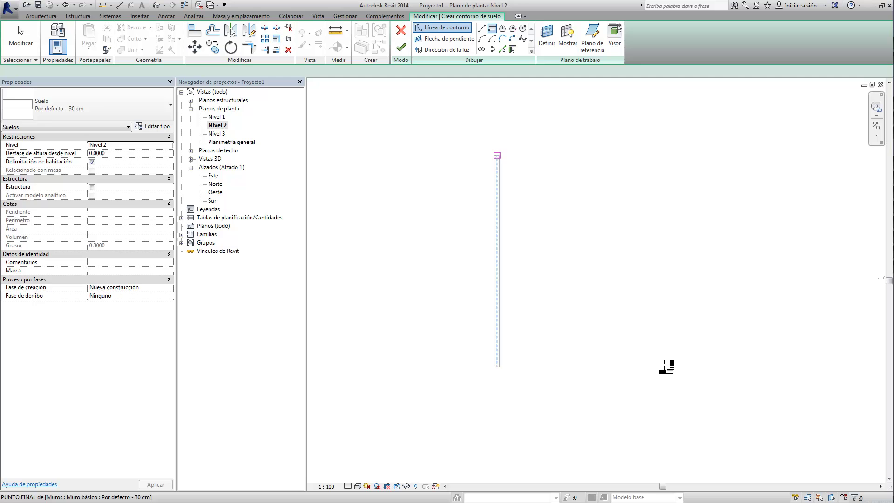
pyautogui.click(674, 359)
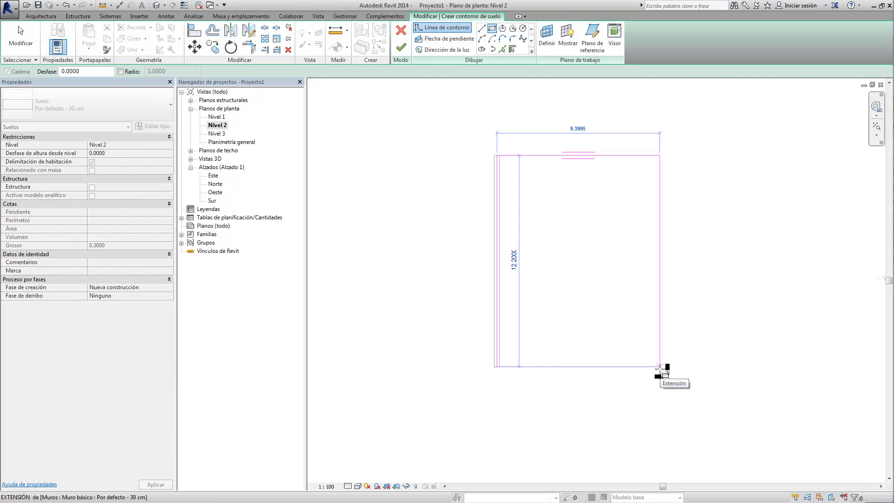
pyautogui.scroll(3, 503, 381)
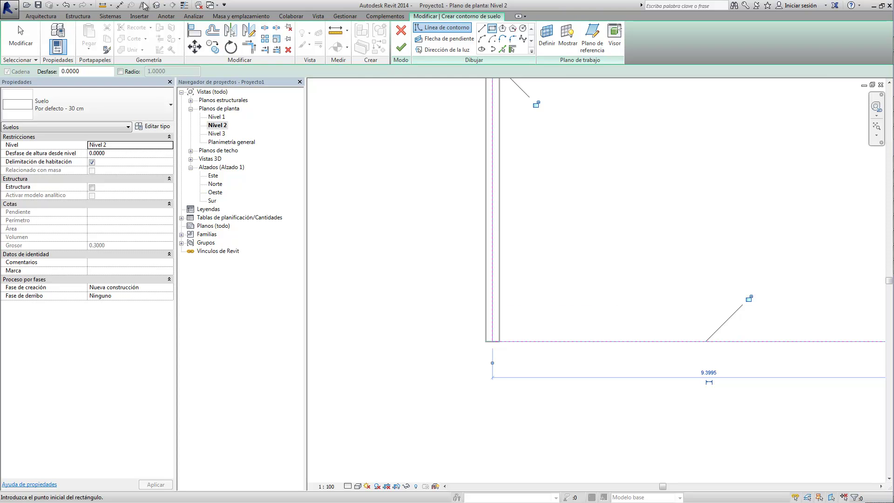
pyautogui.press('Escape')
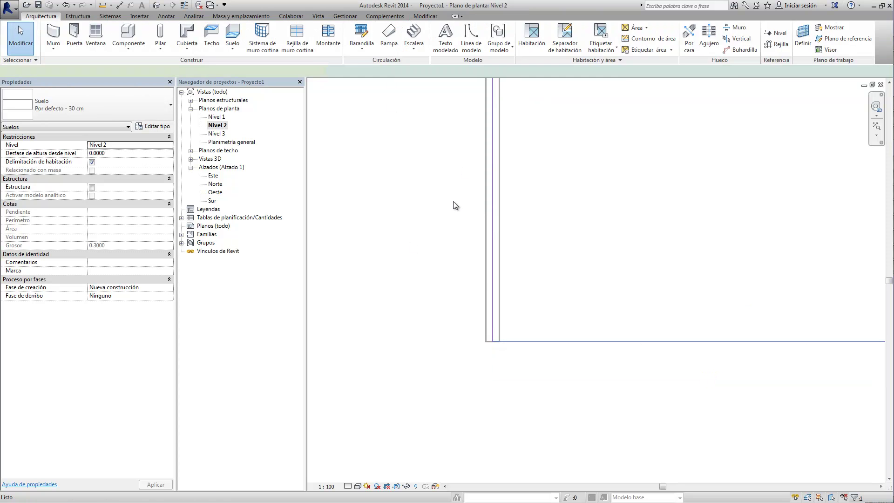
pyautogui.scroll(-2, 413, 263)
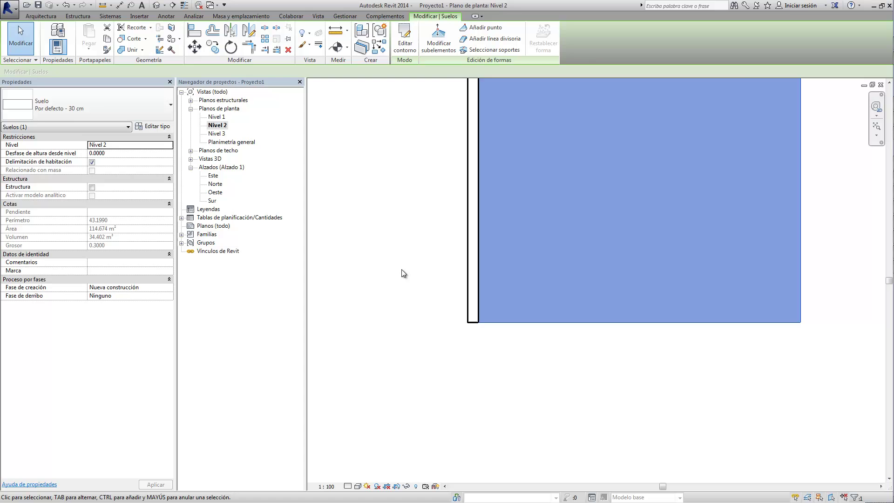
pyautogui.scroll(-1, 401, 269)
# Open the {3D} view and zoom and orbit around the wall-floor junction.
pyautogui.click(190, 159)
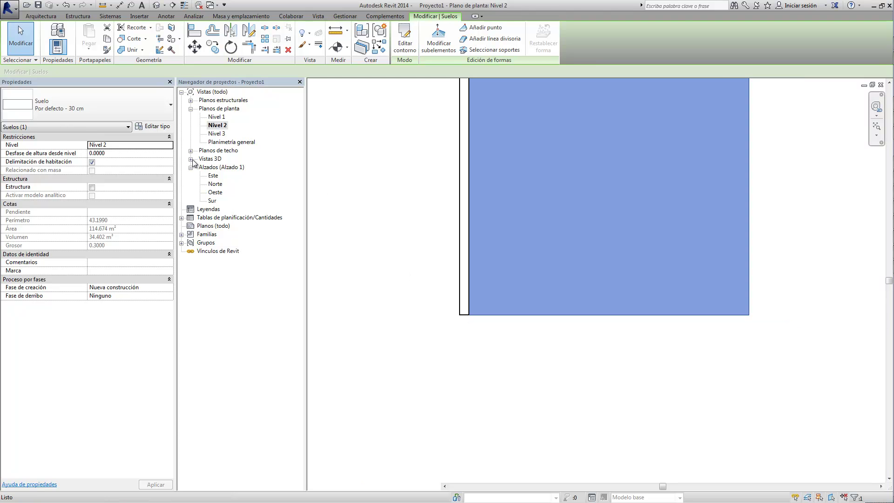
pyautogui.doubleClick(214, 167)
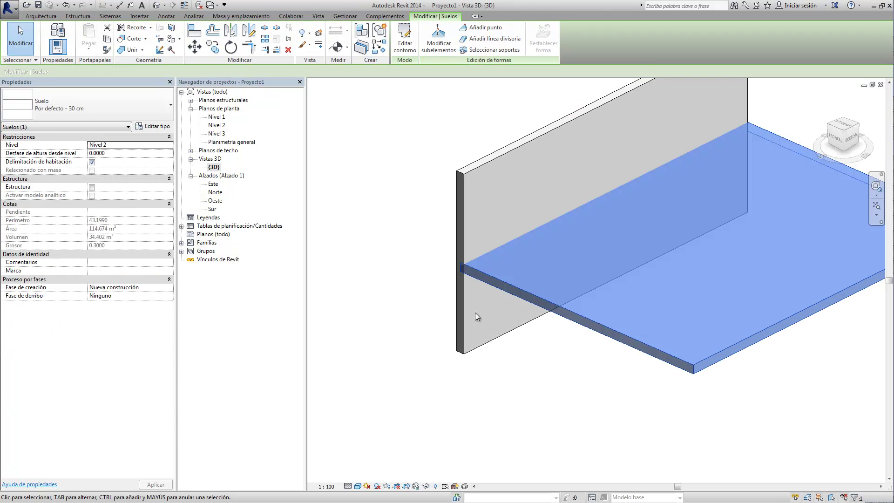
pyautogui.scroll(2, 488, 326)
pyautogui.click(402, 201)
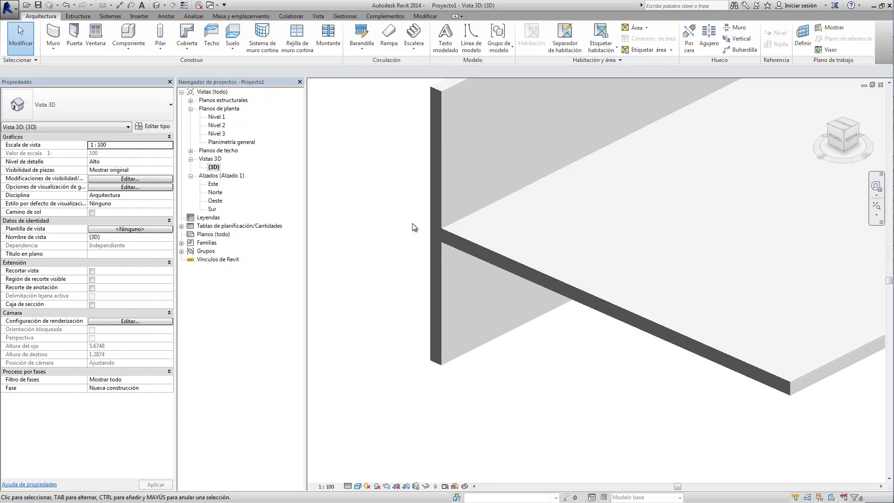
pyautogui.scroll(3, 413, 223)
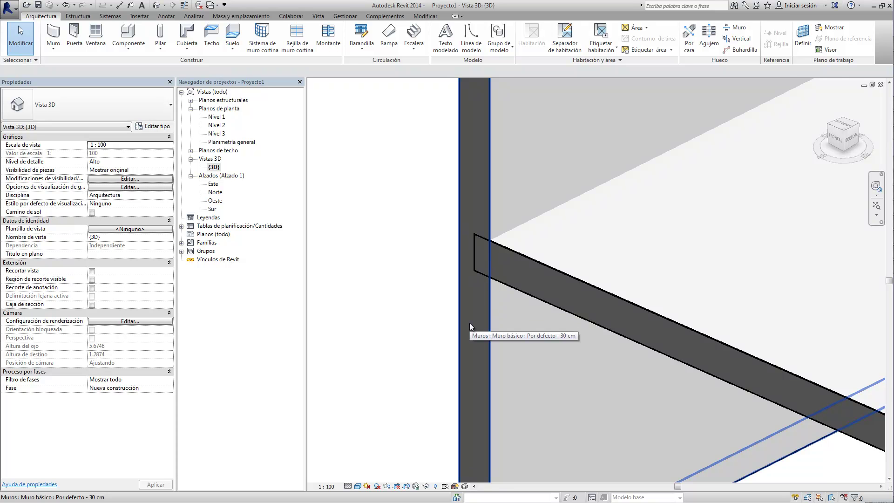
pyautogui.scroll(-4, 396, 275)
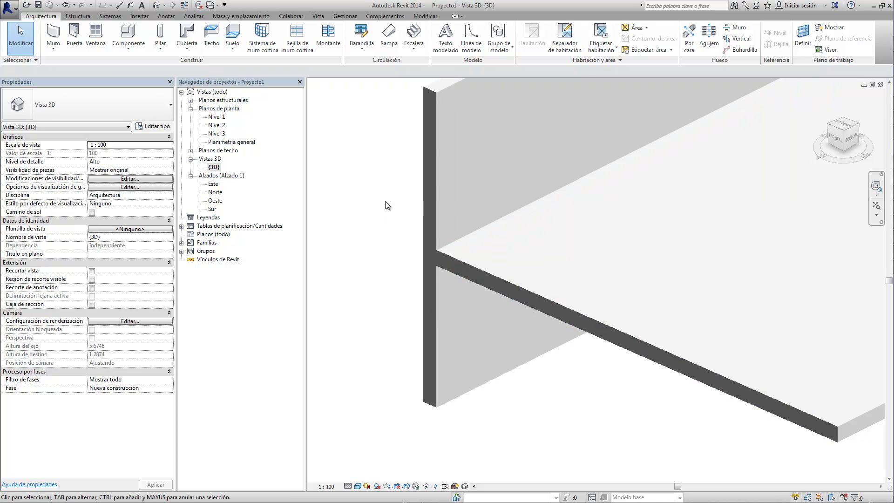
pyautogui.keyDown('shift'); pyautogui.moveTo(384, 201); pyautogui.dragTo(630, 263, button='middle'); pyautogui.keyUp('shift')
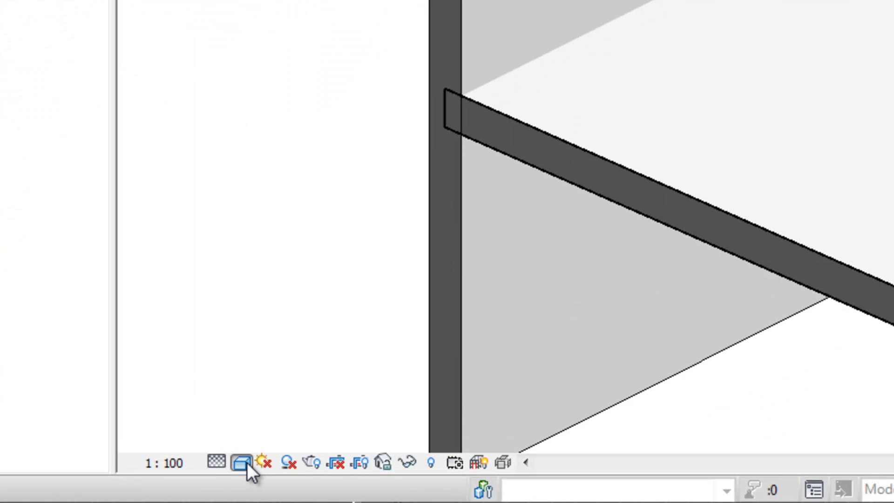
# Switch the 3D view's visual style to Línea oculta.
pyautogui.click(246, 462)
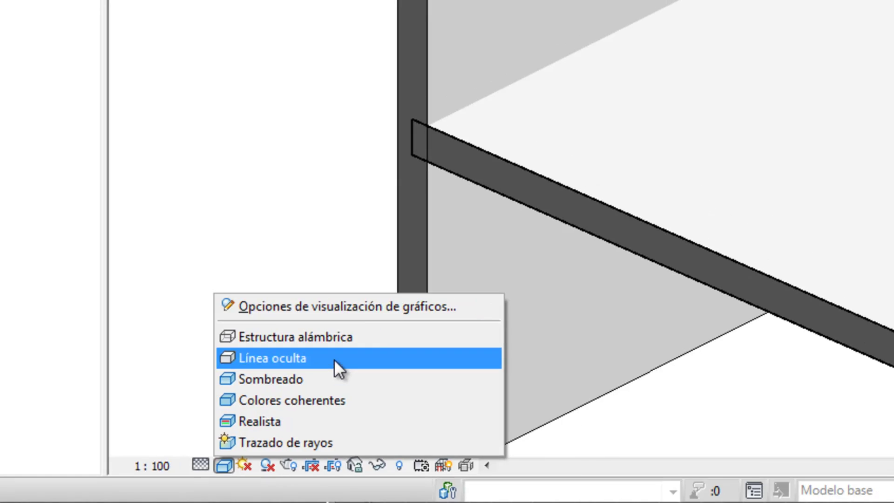
pyautogui.click(359, 352)
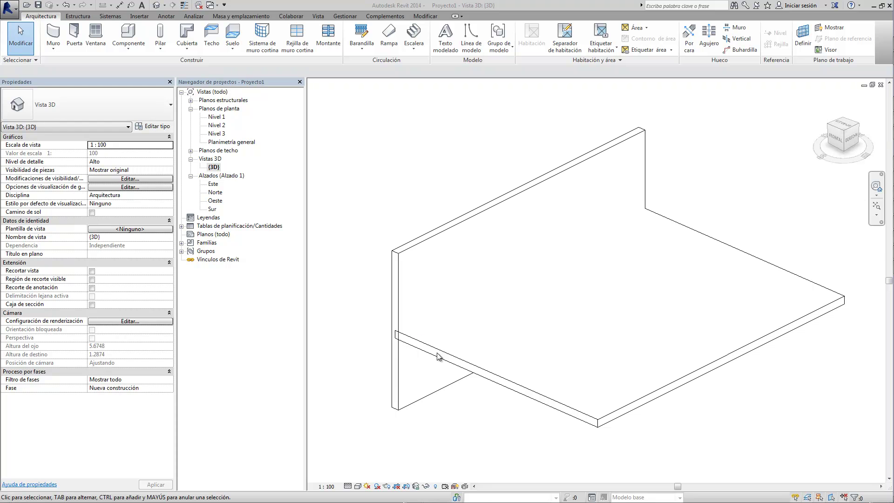
pyautogui.click(341, 342)
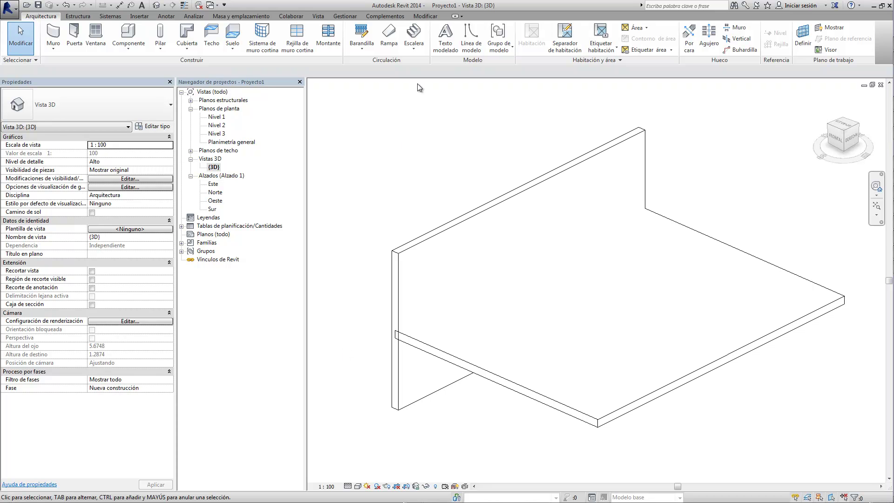
# Use Unir geometría to join the wall with the Nivel 2 floor slab.
pyautogui.click(429, 18)
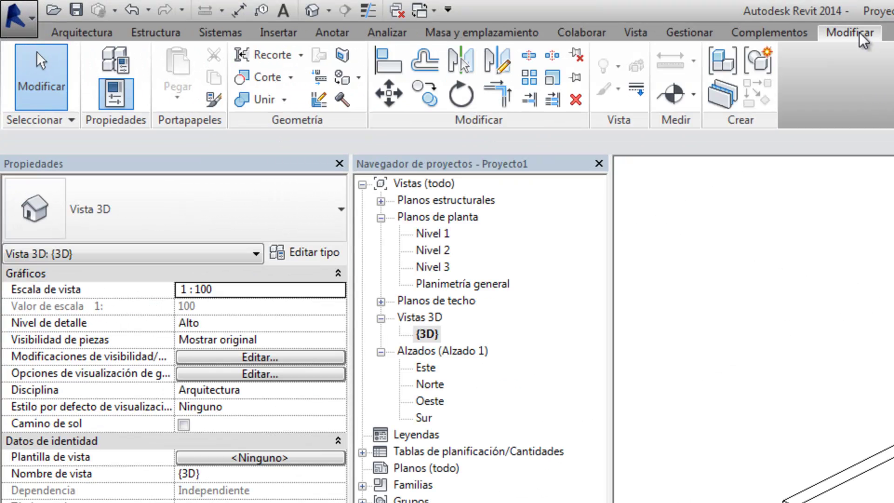
pyautogui.click(265, 100)
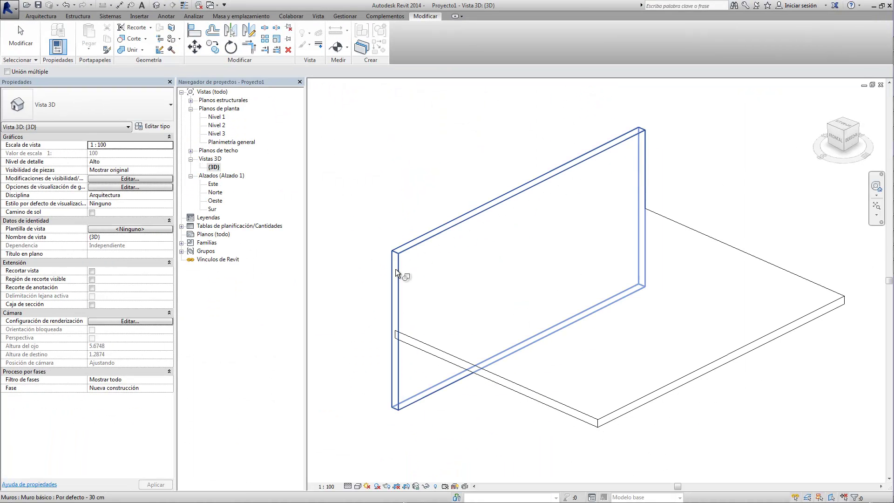
pyautogui.click(404, 281)
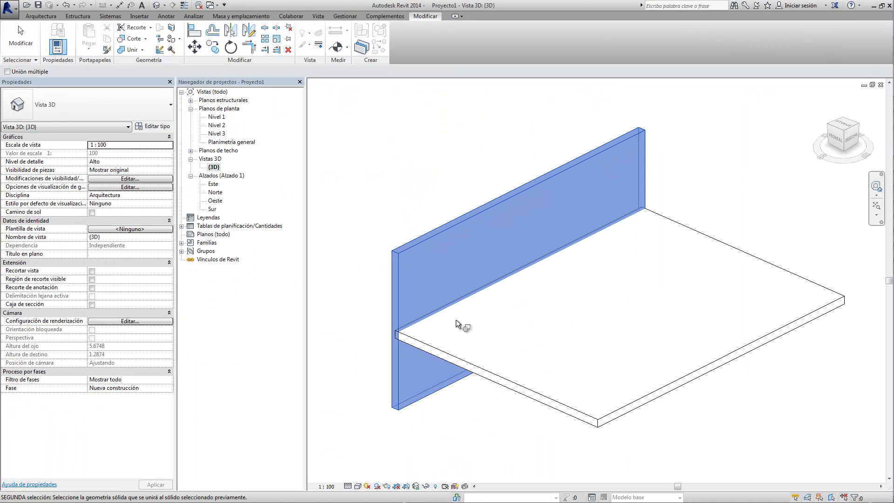
pyautogui.click(508, 382)
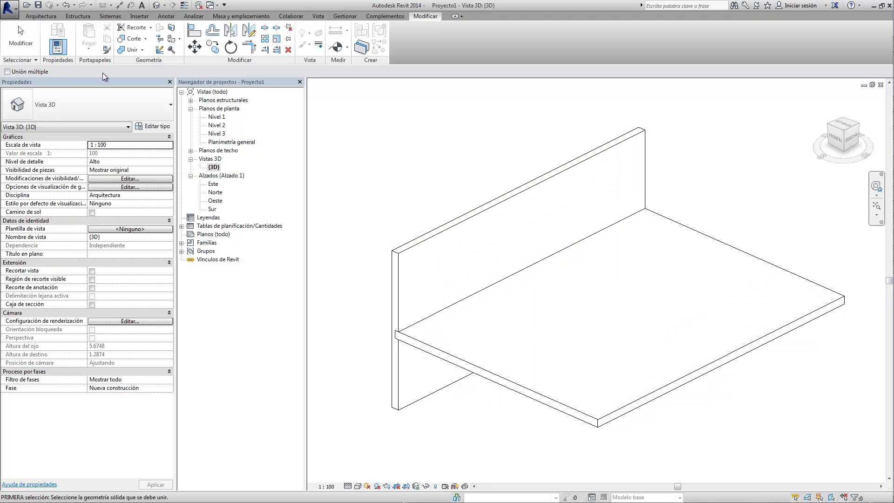
pyautogui.click(36, 56)
pyautogui.scroll(2, 328, 405)
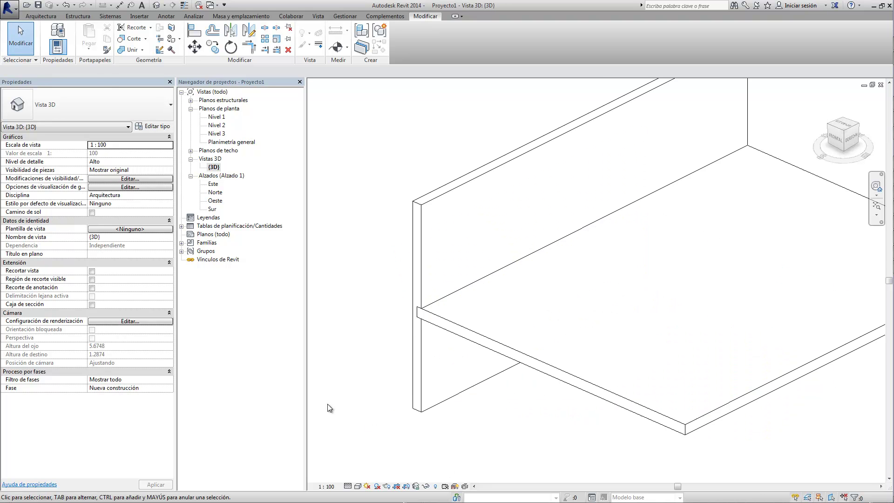
pyautogui.scroll(2, 406, 294)
pyautogui.scroll(2, 404, 302)
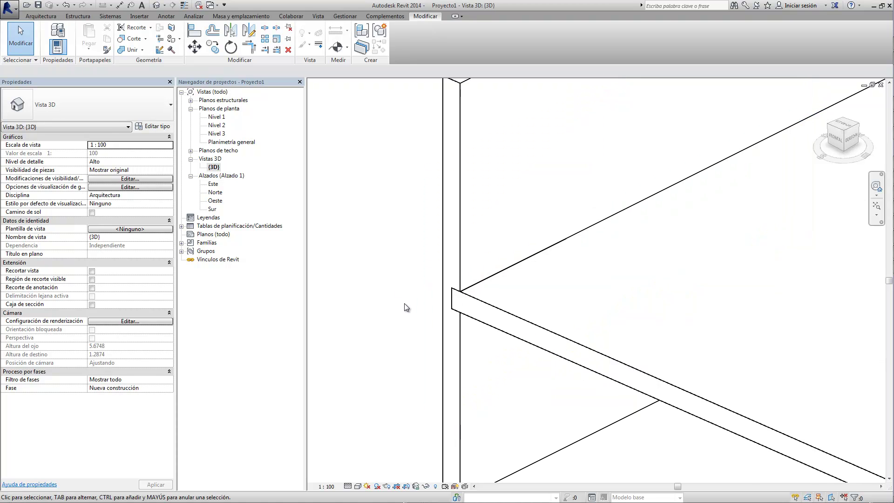
pyautogui.scroll(2, 404, 305)
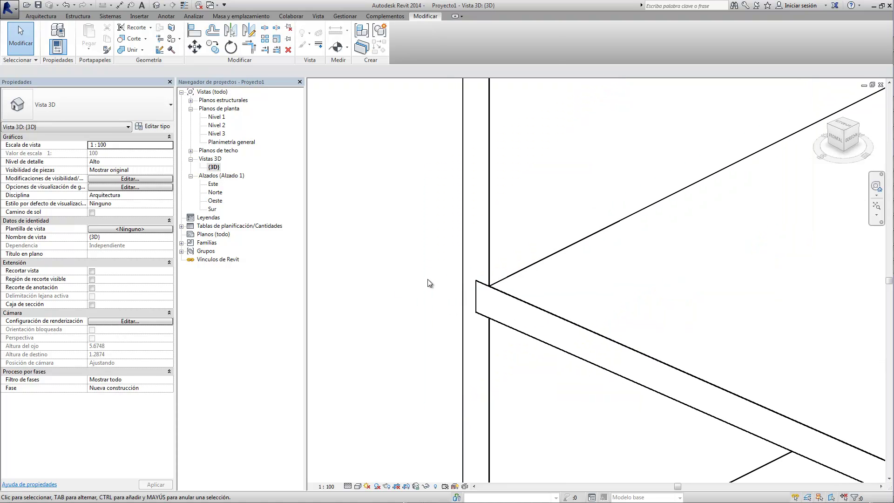
# Hide the Nivel 2 slab with Ocultar elementos, exposing the notch along the wall.
pyautogui.click(538, 313)
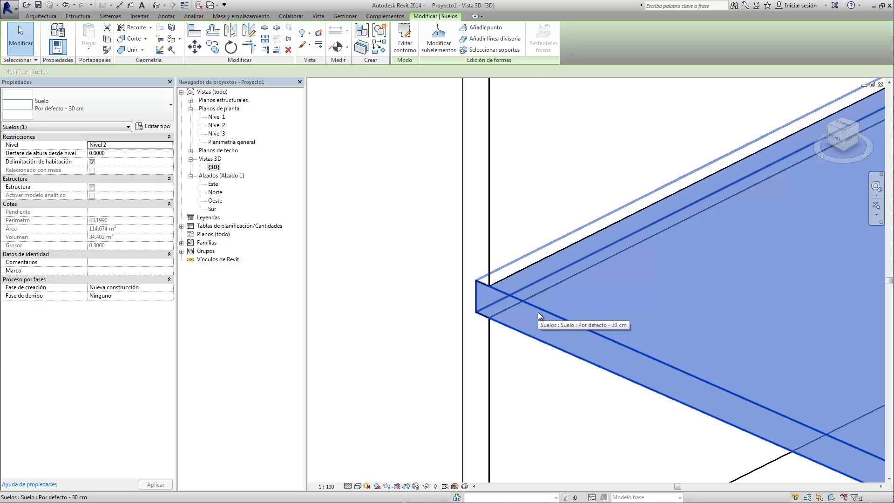
pyautogui.click(307, 33)
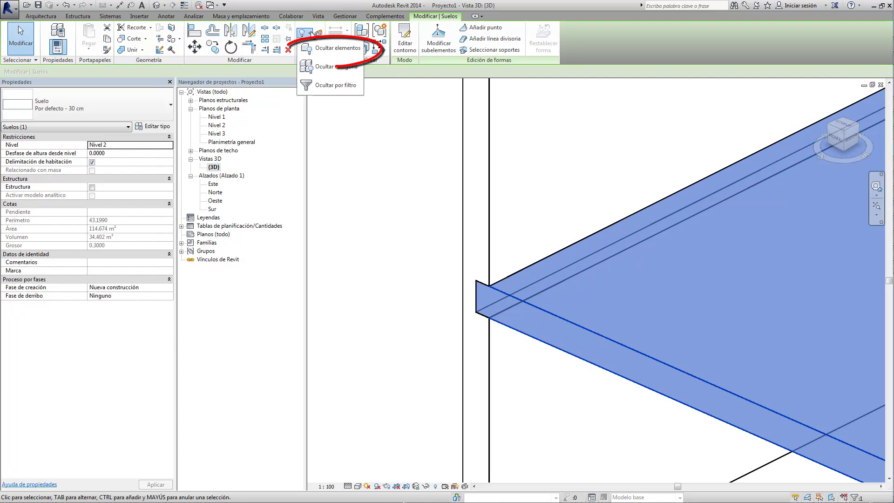
pyautogui.click(331, 47)
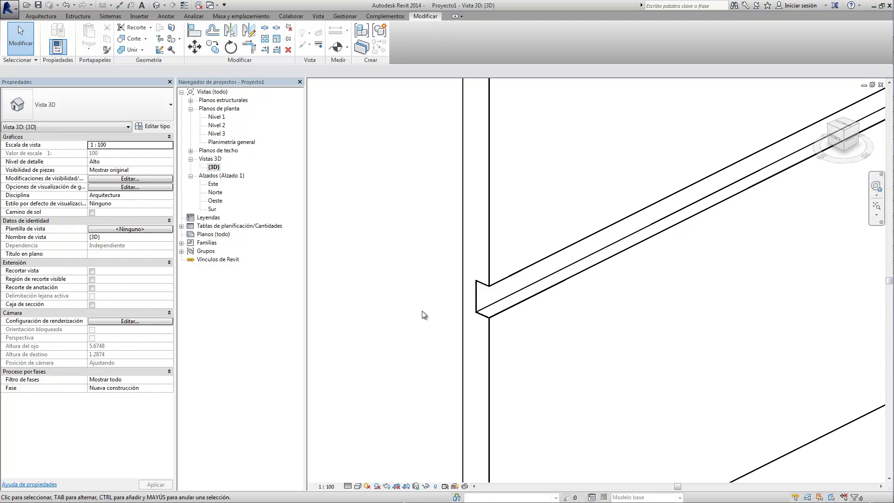
pyautogui.scroll(-4, 382, 355)
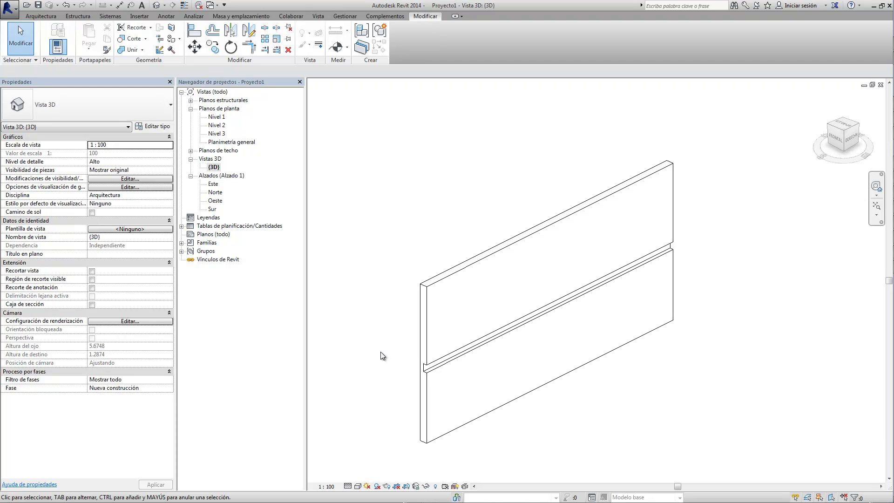
pyautogui.click(440, 288)
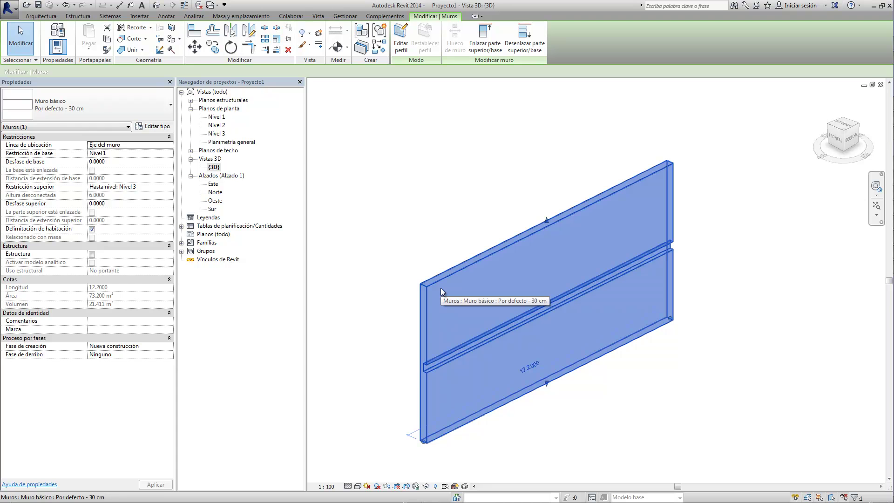
pyautogui.click(407, 217)
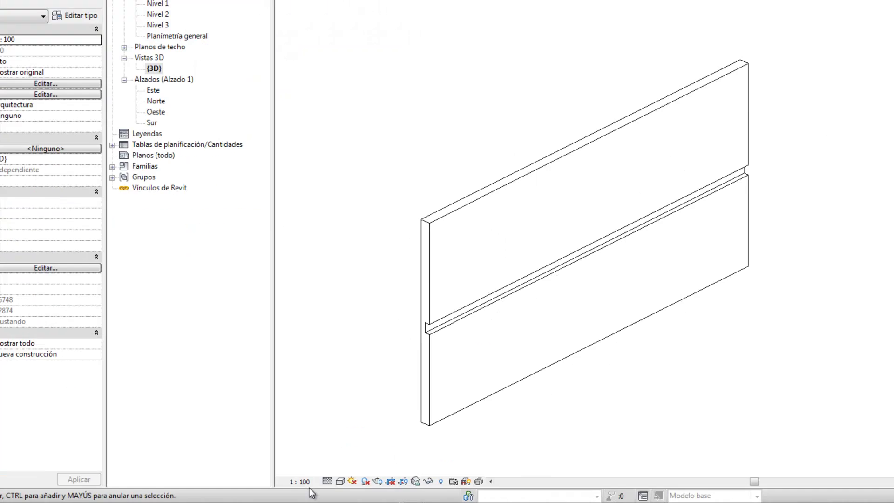
pyautogui.click(357, 485)
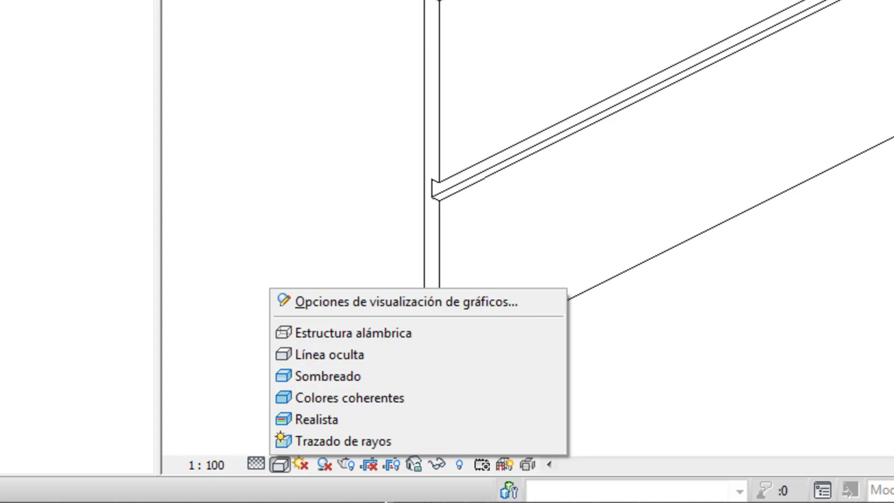
pyautogui.click(502, 259)
pyautogui.click(842, 331)
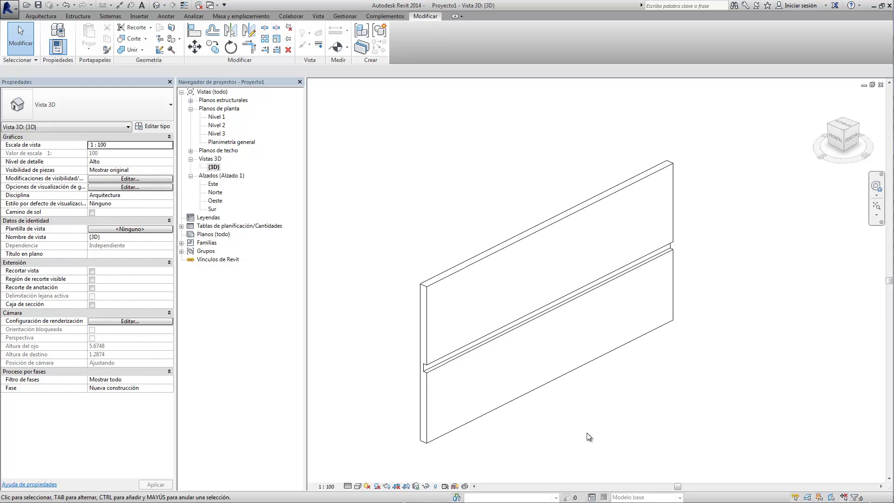